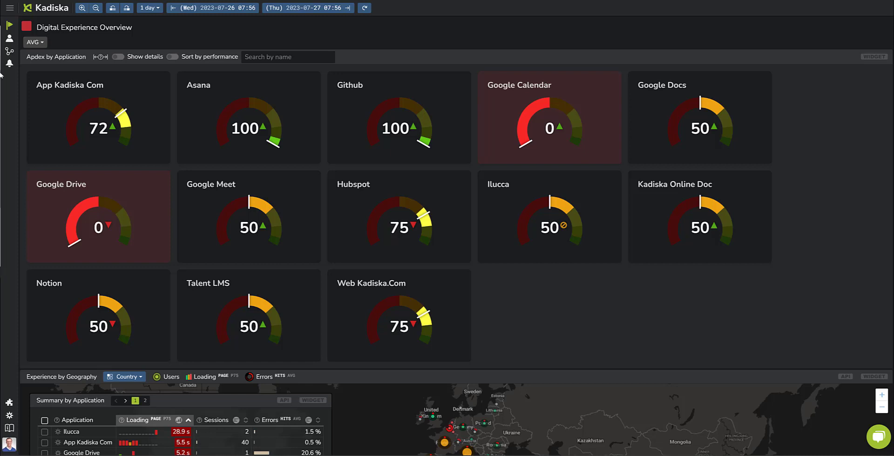
Open the Network Overview and filter the HTTP-Tracer targets to Google Meet.
click(10, 51)
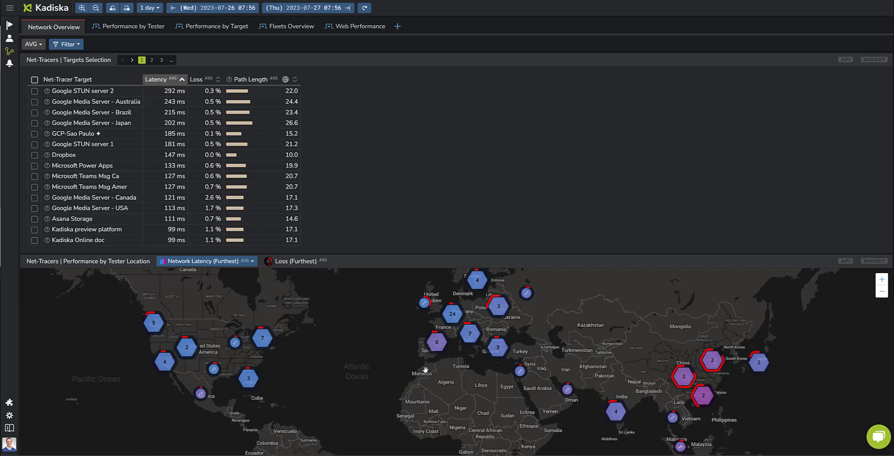
scroll(403, 179, down, 5)
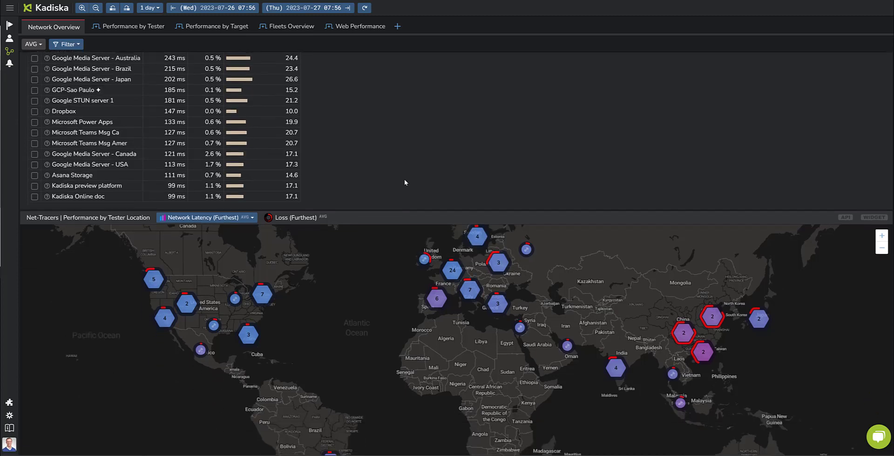
scroll(404, 179, down, 7)
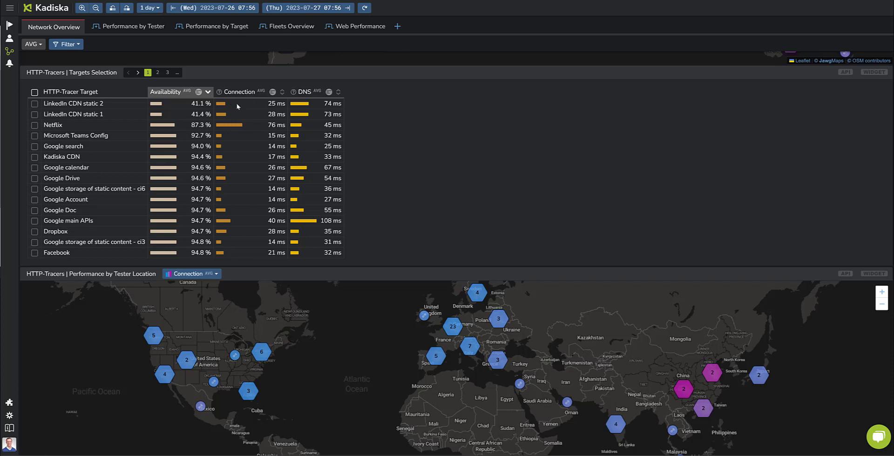
click(158, 73)
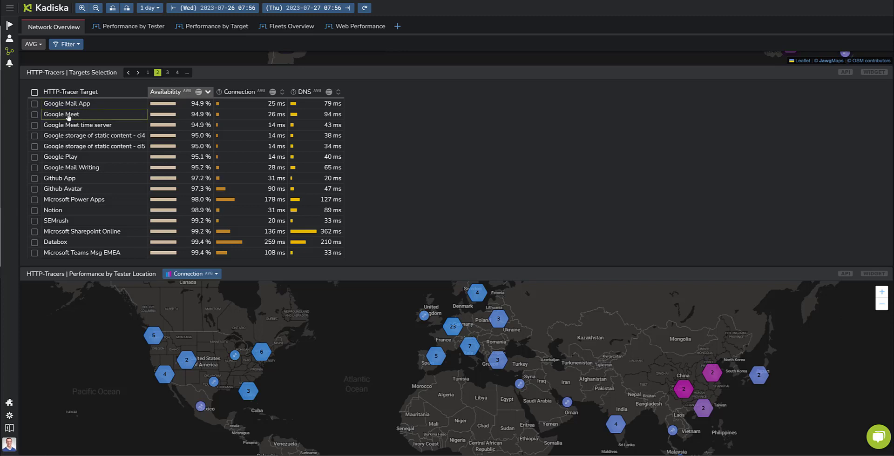
click(34, 115)
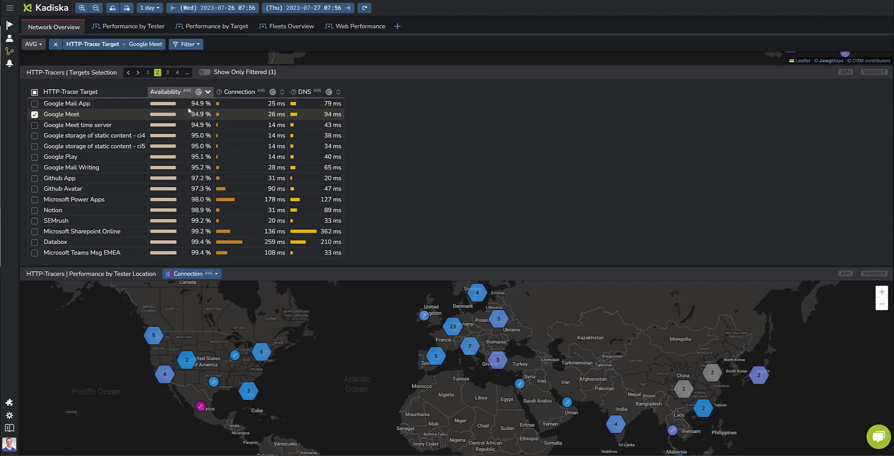
Open the Performance by Tester dashboard and filter the HTTP-Tracer testers to C-Italy-Latium.
click(134, 27)
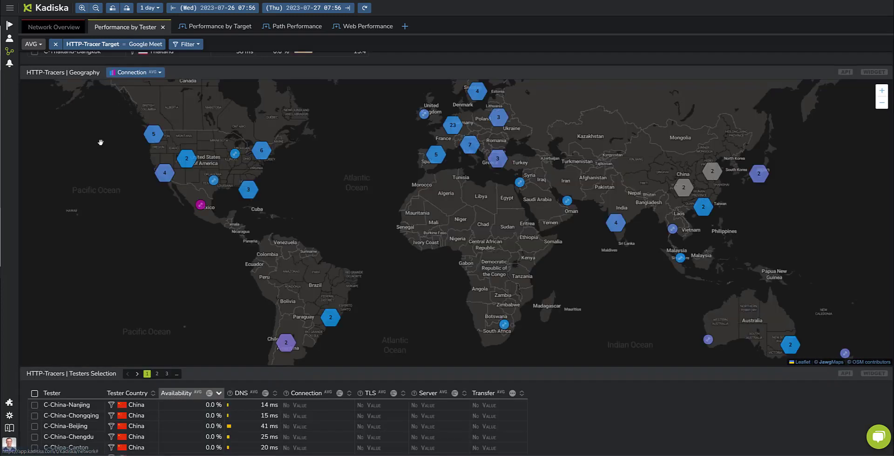
scroll(102, 147, up, 7)
scroll(102, 146, up, 3)
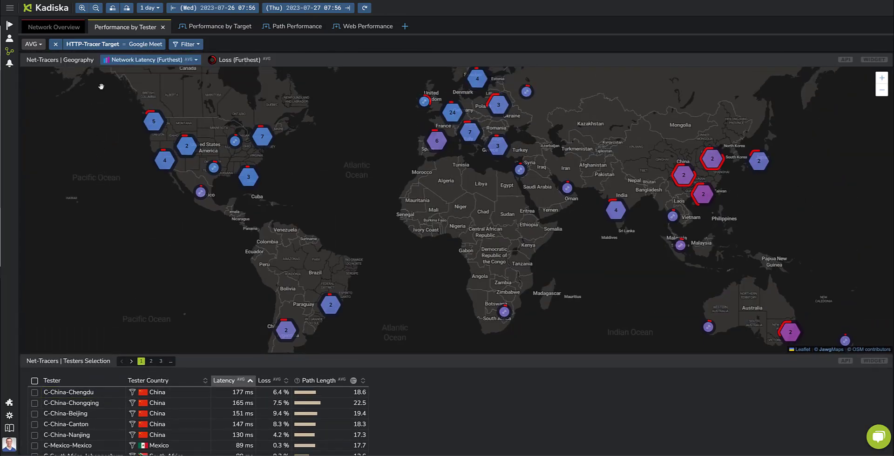
scroll(115, 224, down, 9)
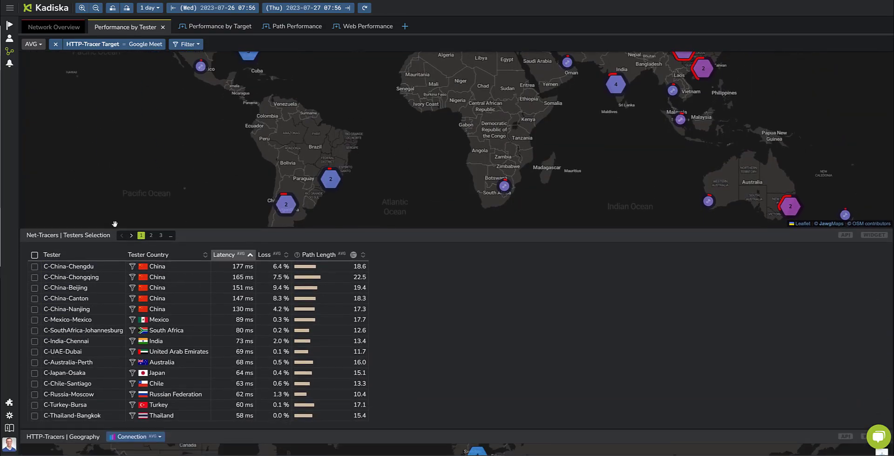
scroll(115, 224, down, 2)
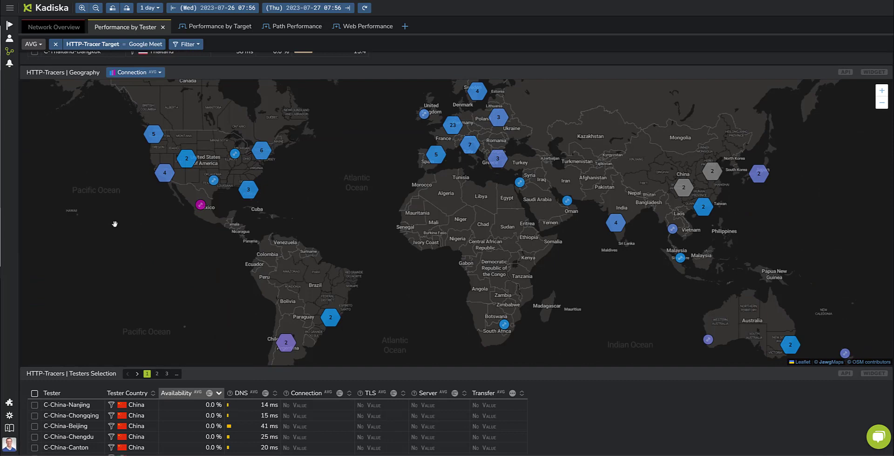
scroll(115, 224, down, 3)
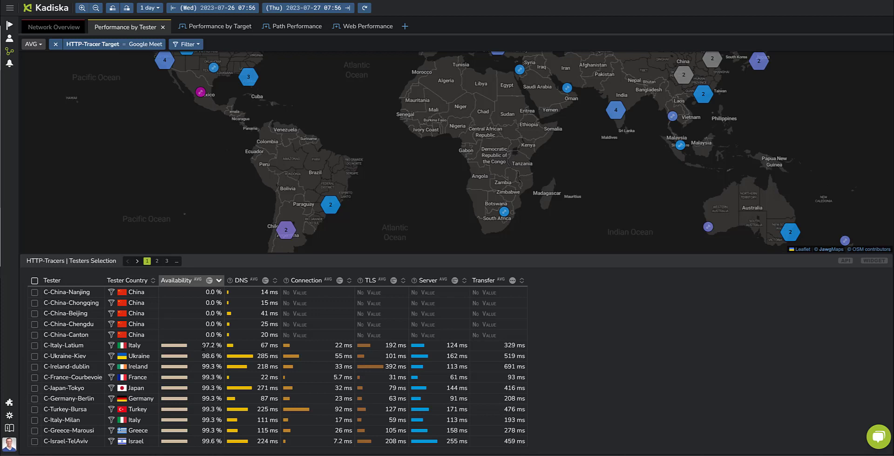
click(35, 346)
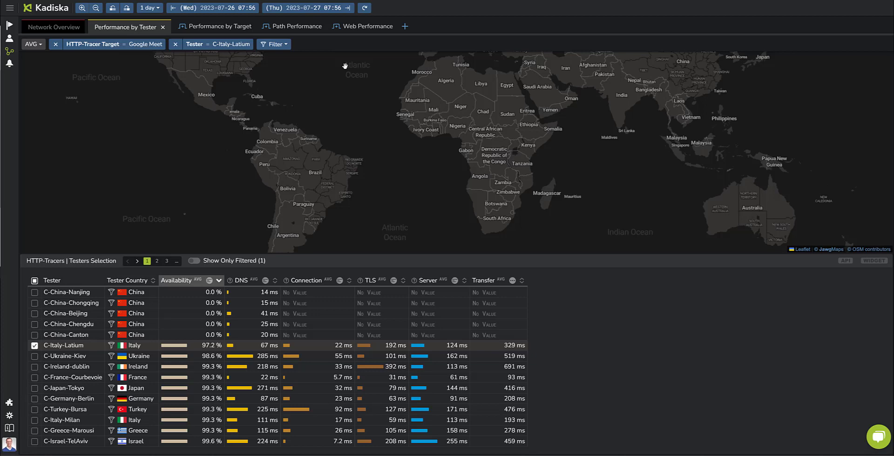
Open the Web Performance dashboard and break the sites down by Tester Country.
click(362, 27)
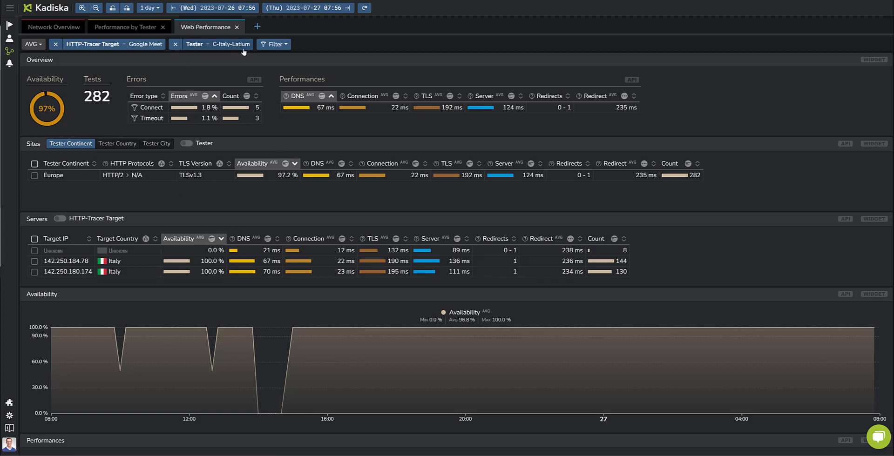
click(117, 143)
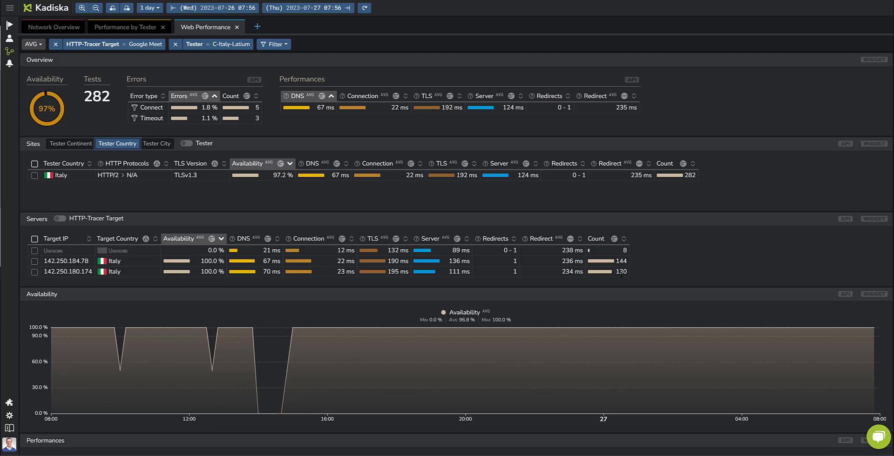
Limit the Performances chart to the DNS and TLS series and inspect the mid-afternoon TLS peak.
scroll(621, 275, down, 4)
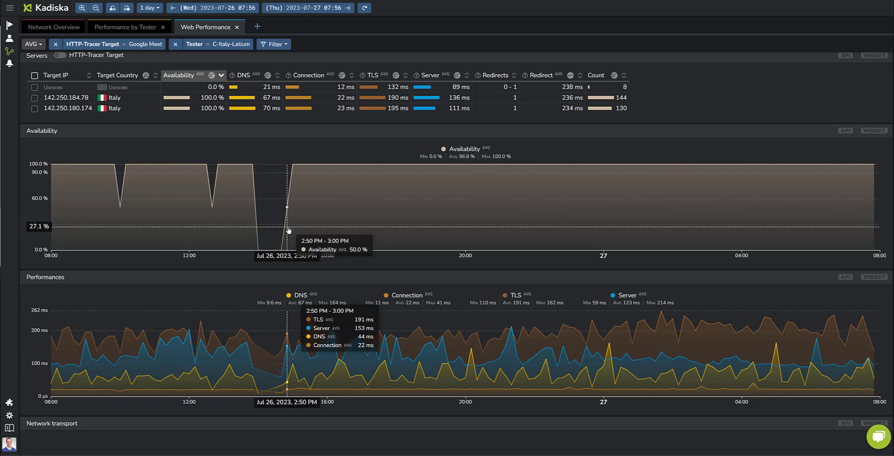
scroll(288, 230, down, 2)
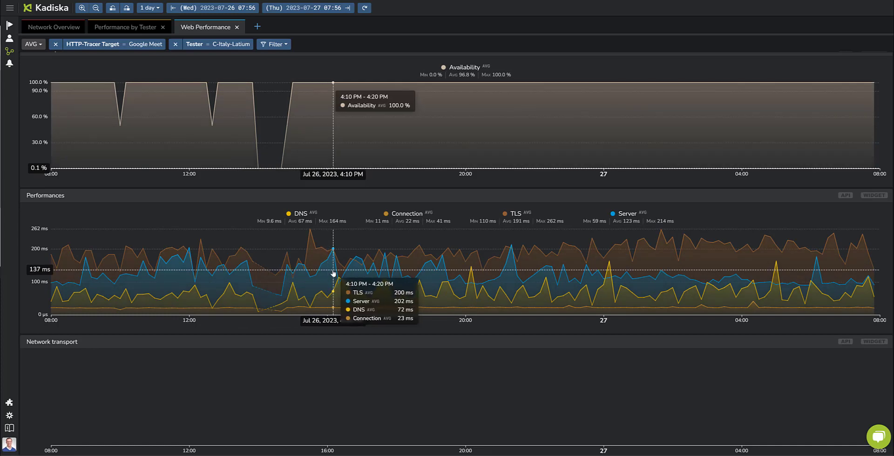
click(302, 216)
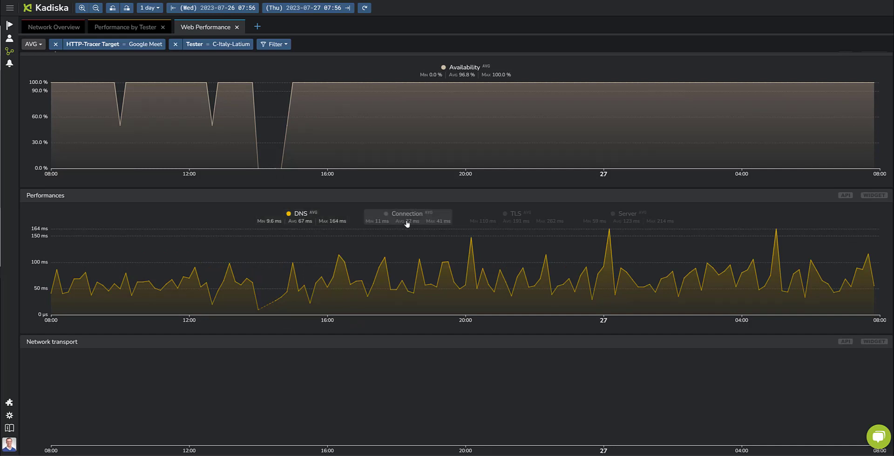
click(521, 218)
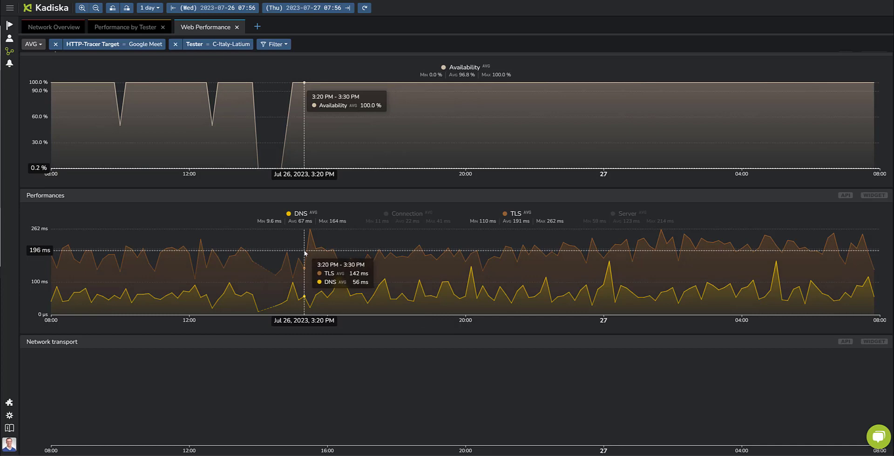
drag(305, 254, 319, 255)
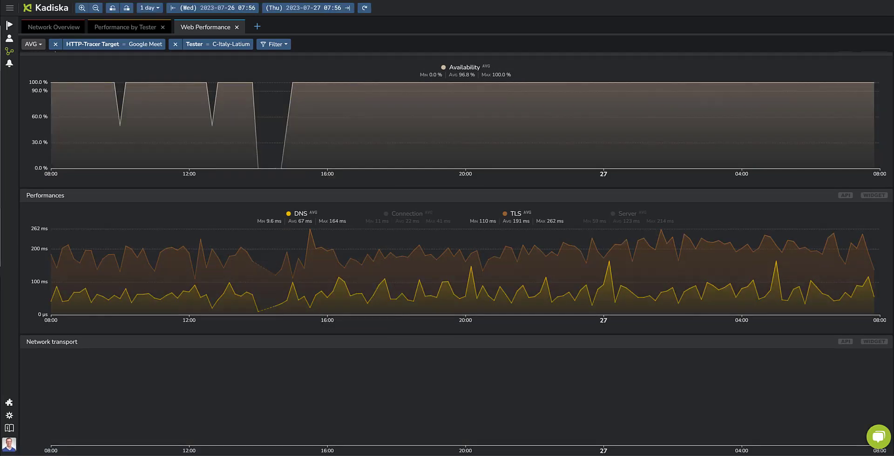
Filter the Server time distribution to 250–350 ms and review the matching sites, servers and response statuses.
scroll(257, 296, down, 3)
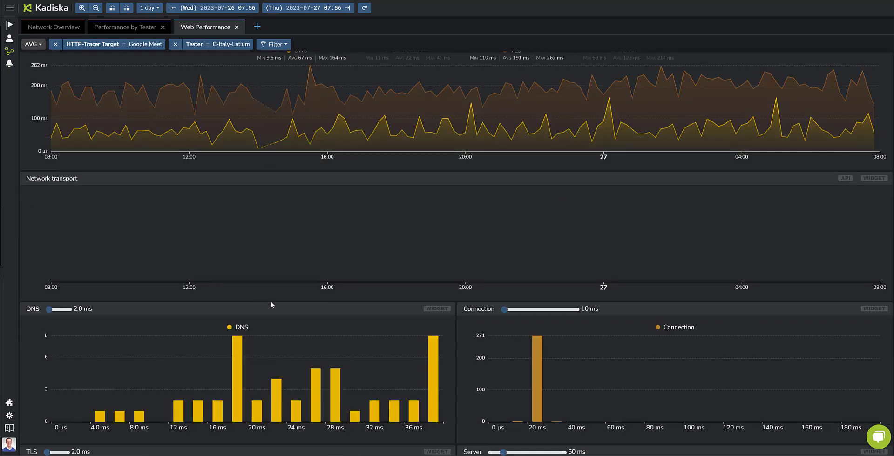
scroll(272, 305, down, 3)
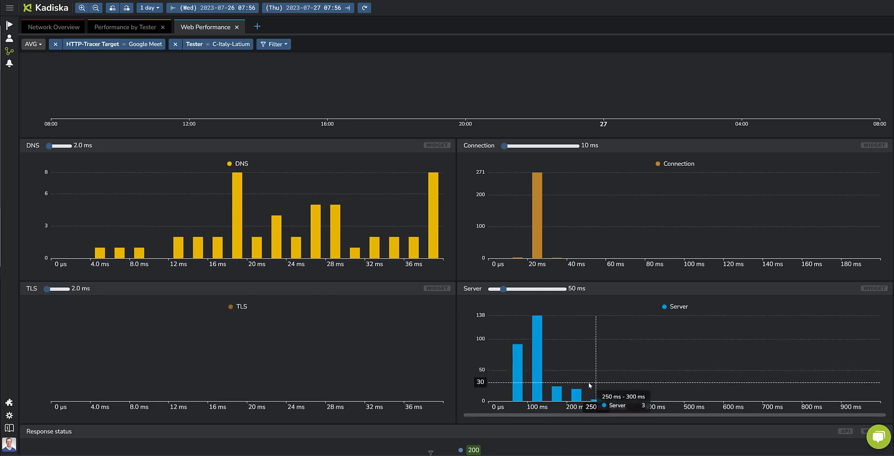
drag(616, 386, 620, 383)
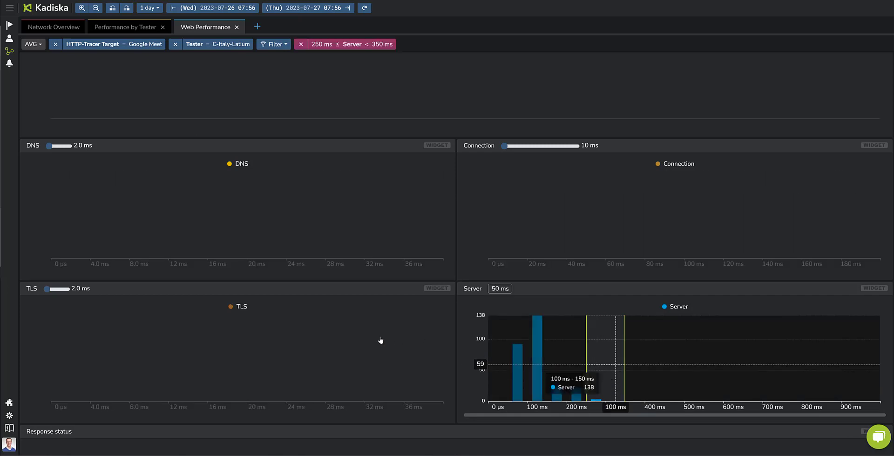
scroll(373, 338, up, 3)
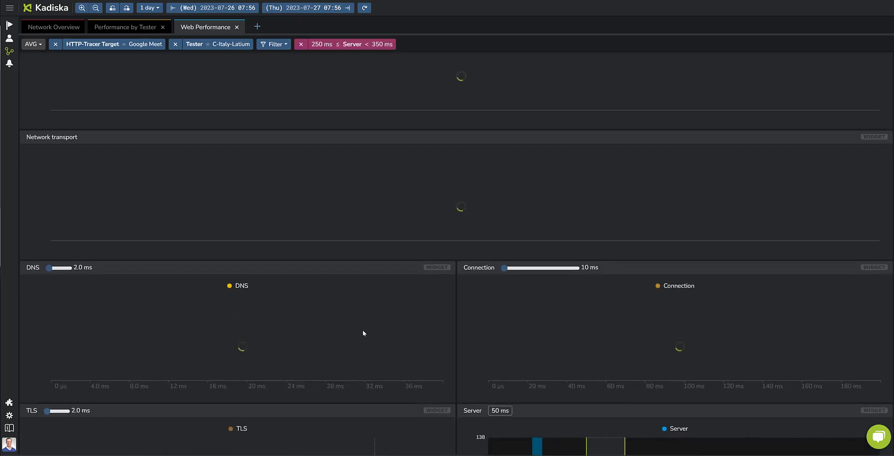
scroll(360, 331, up, 4)
scroll(239, 253, up, 2)
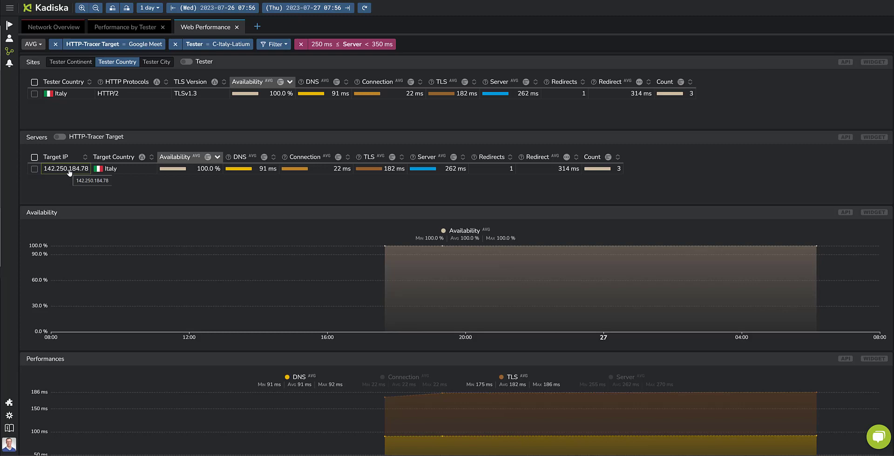
scroll(78, 200, down, 15)
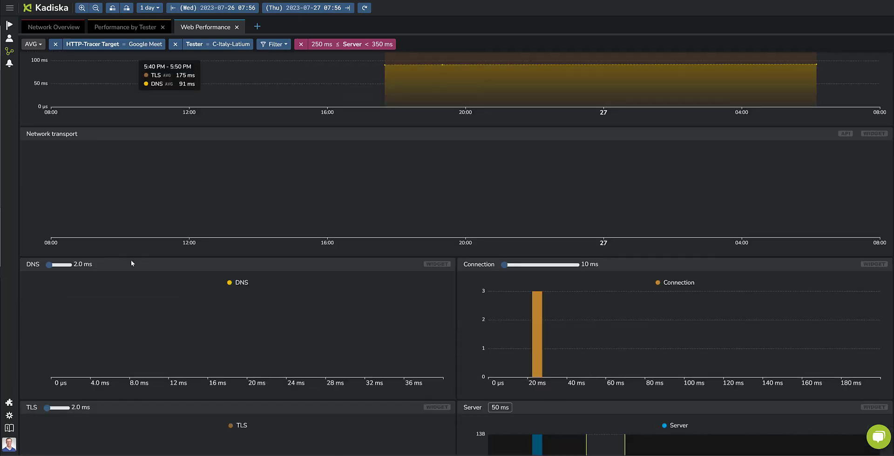
scroll(138, 269, down, 2)
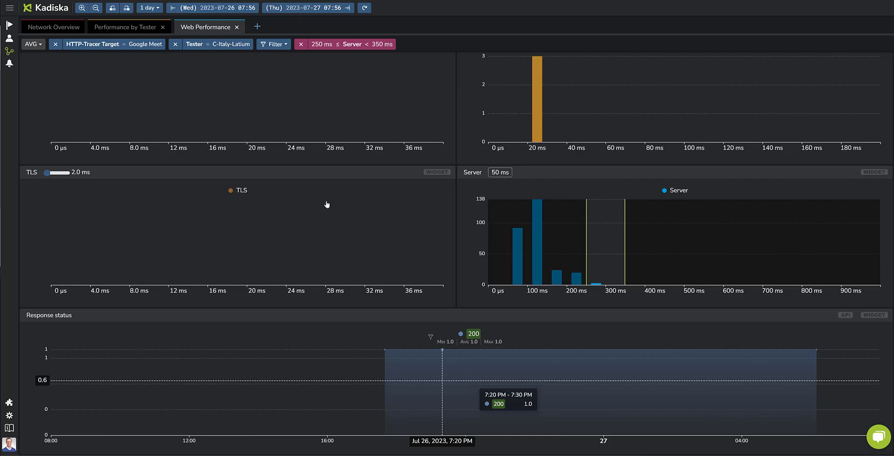
Remove the tester, HTTP-Tracer target and Server time filters from the dashboard.
click(175, 43)
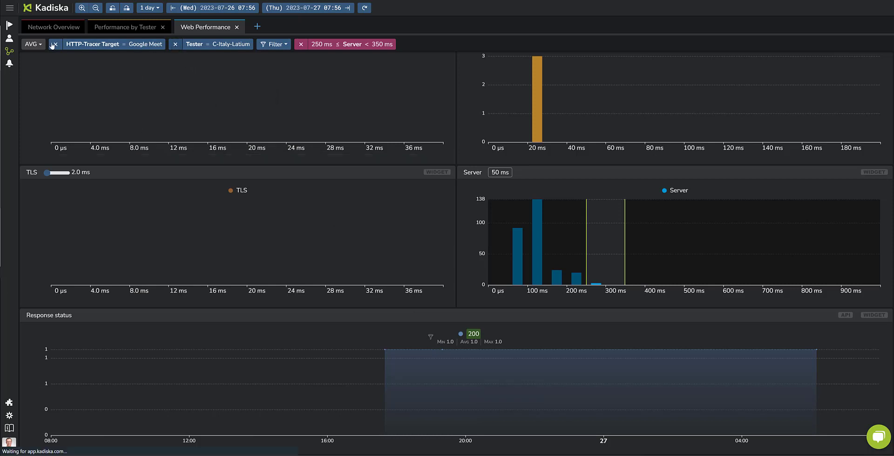
click(55, 45)
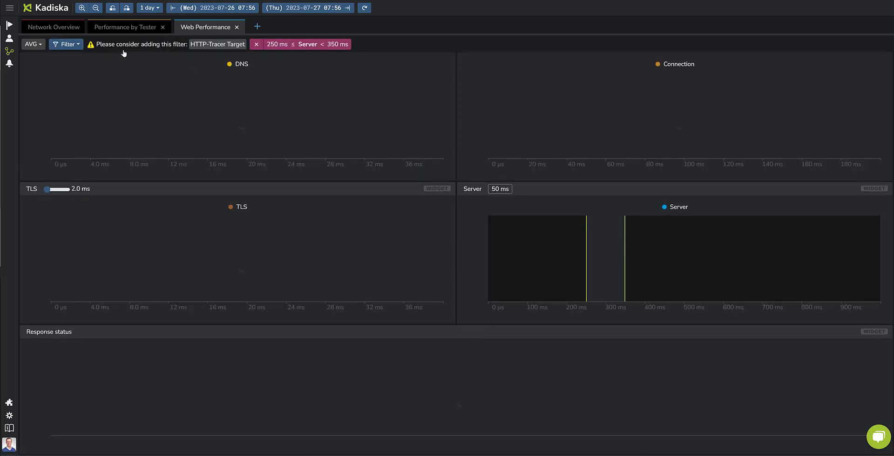
click(255, 45)
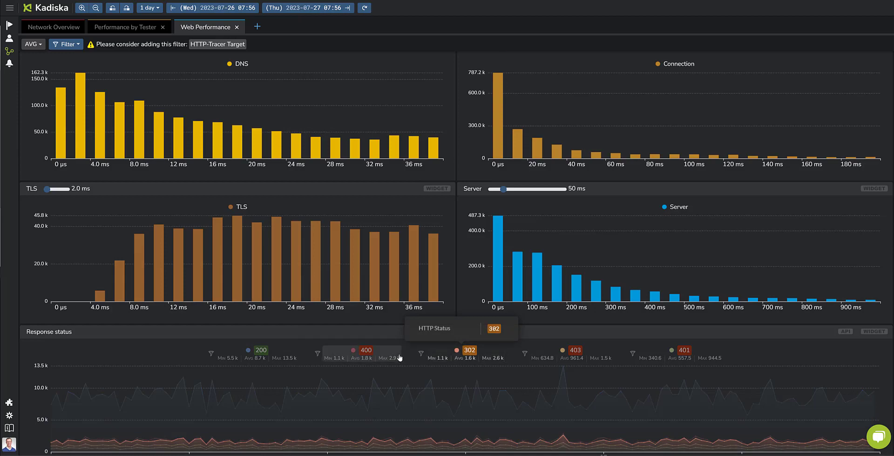
Filter to the DNS error type, listing the sites by Tester City and the servers by HTTP-Tracer Target.
scroll(400, 358, up, 15)
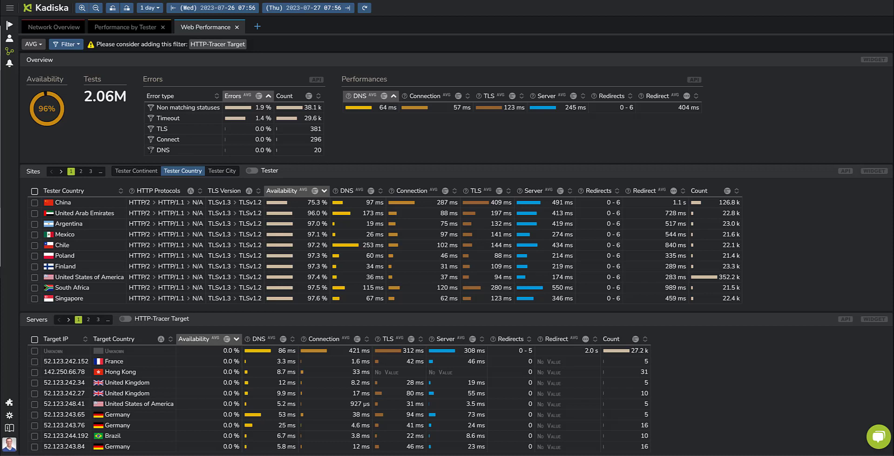
click(151, 151)
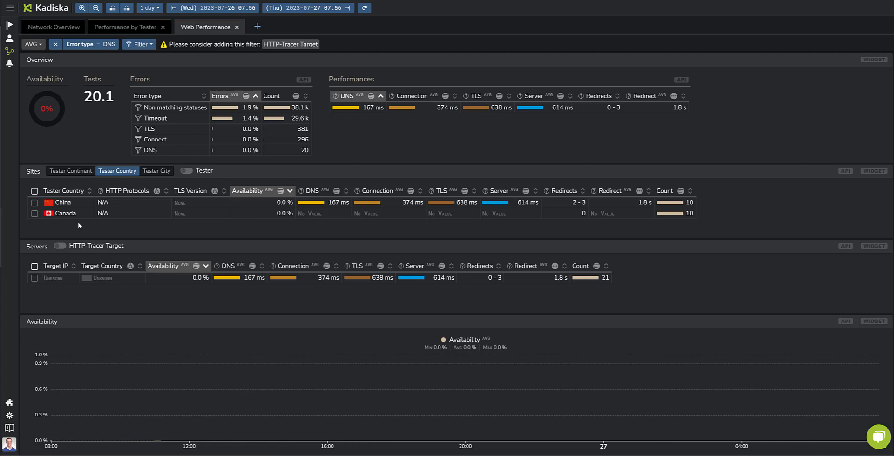
click(157, 170)
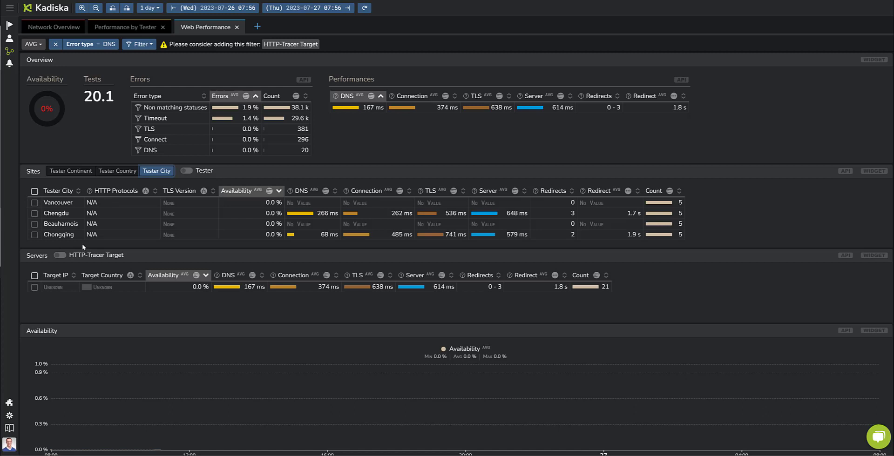
click(60, 257)
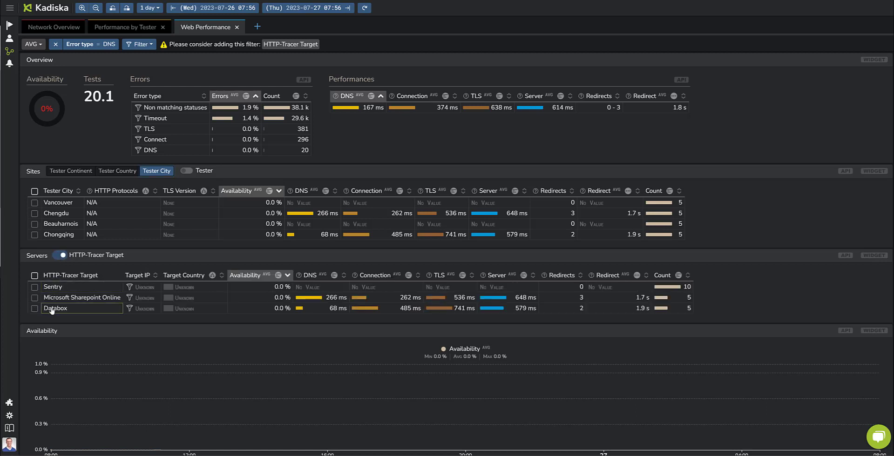